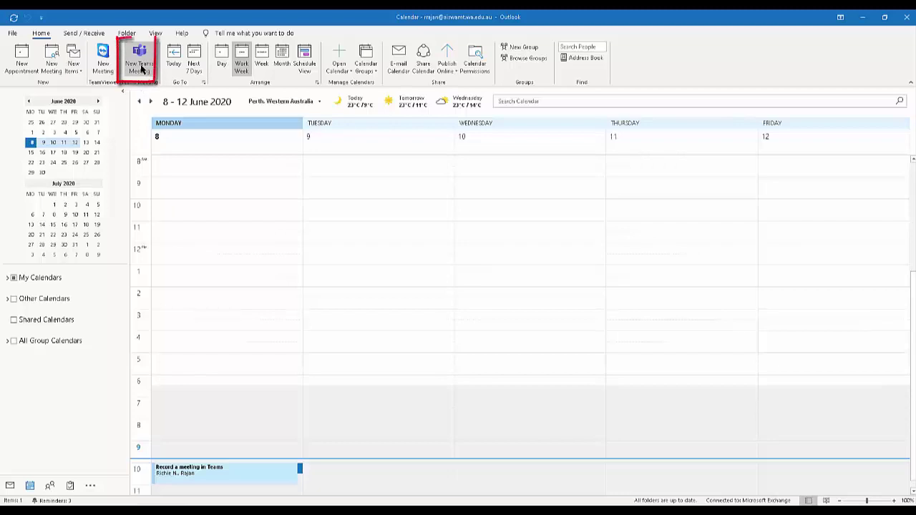
# Step: Open the 'Record a meeting in Teams' appointment from Monday's Outlook calendar
pyautogui.click(244, 474)
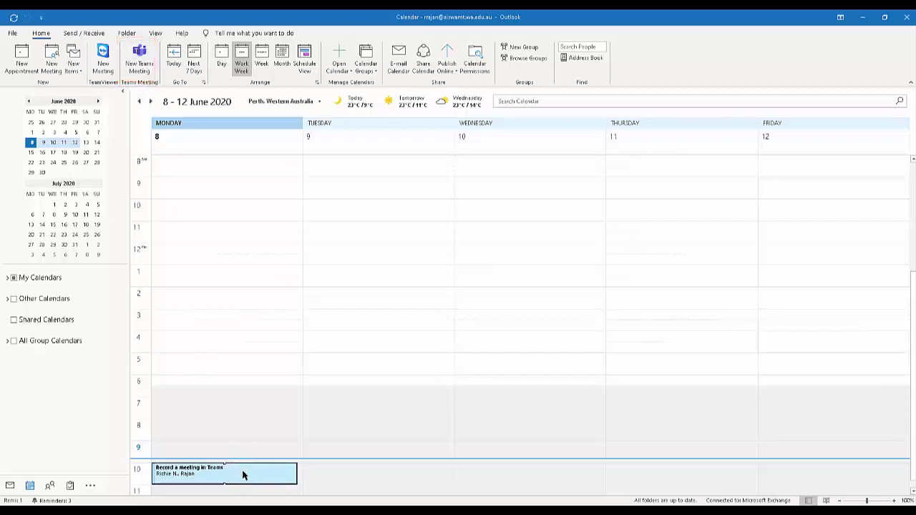
pyautogui.click(244, 475)
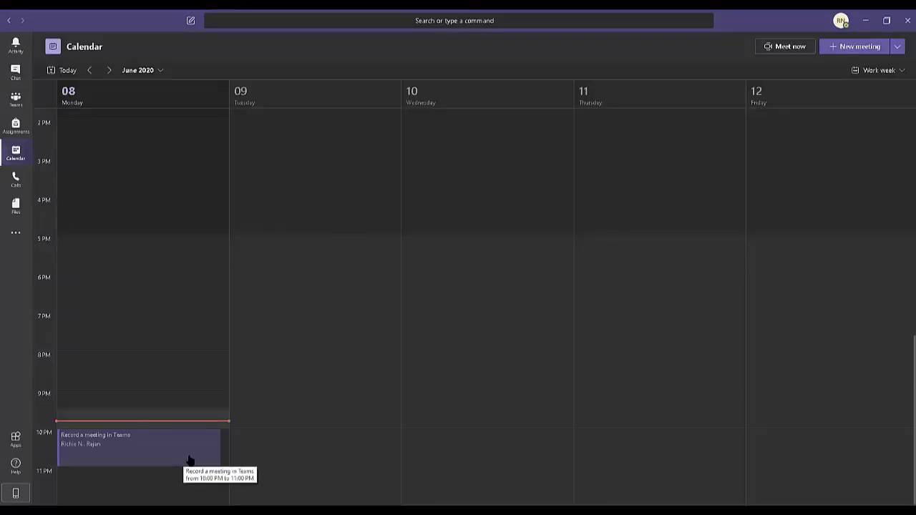
# Step: Join the 10 PM 'Record a meeting in Teams' meeting online with current audio settings
pyautogui.rightClick(190, 459)
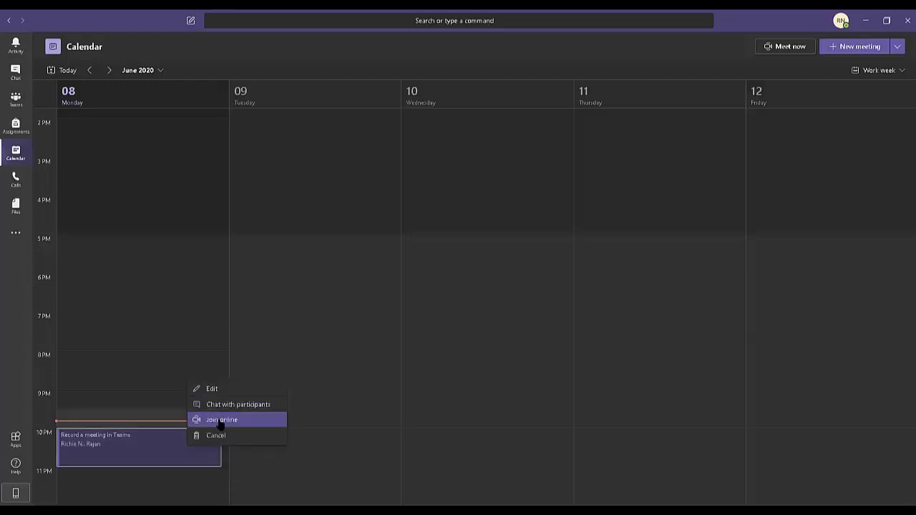
pyautogui.click(219, 422)
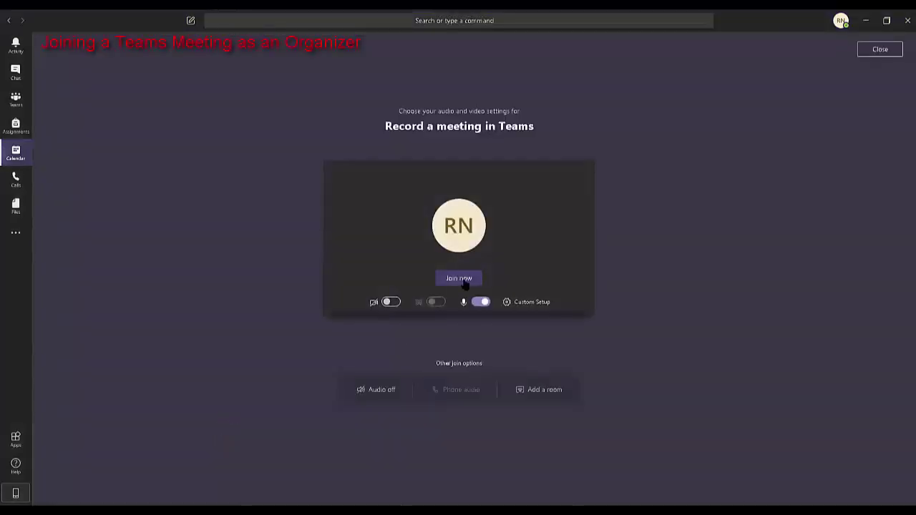
pyautogui.click(462, 279)
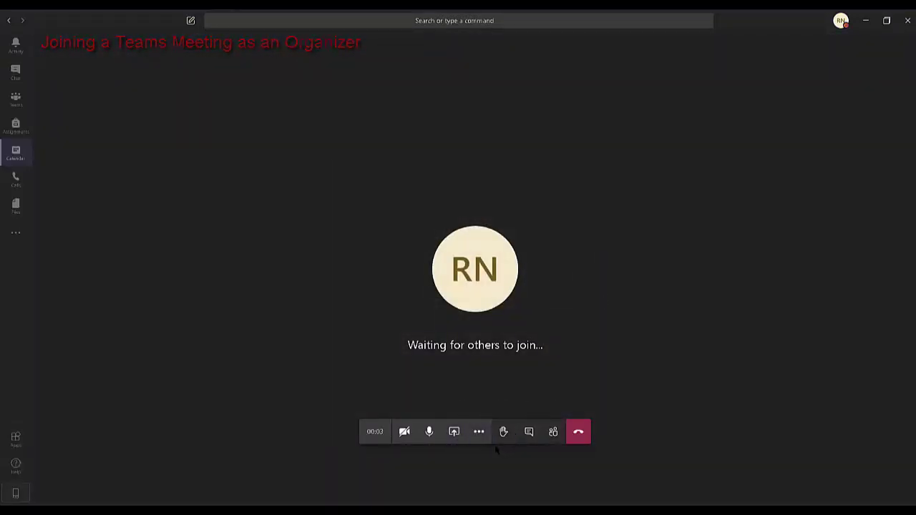
# Step: Share the 'Password Management & Security' PowerPoint deck with meeting participants
pyautogui.click(454, 432)
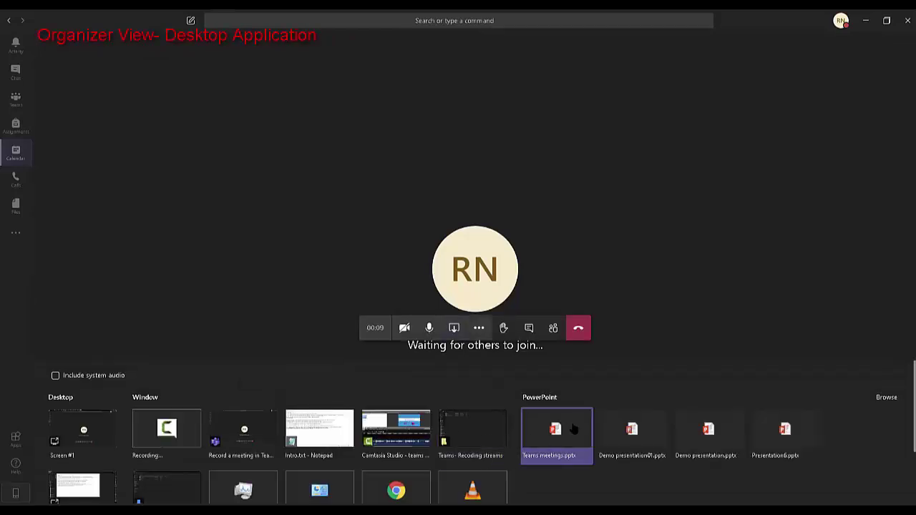
pyautogui.click(637, 433)
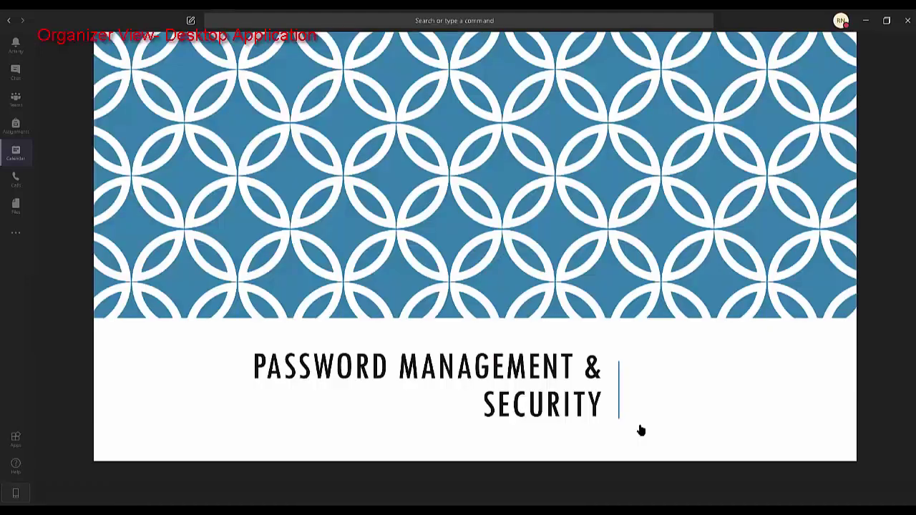
pyautogui.moveTo(388, 444)
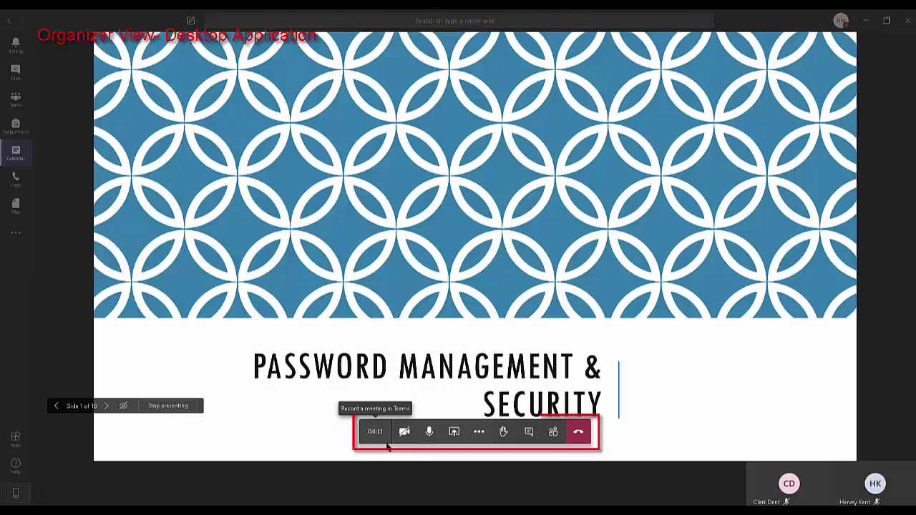
pyautogui.click(553, 432)
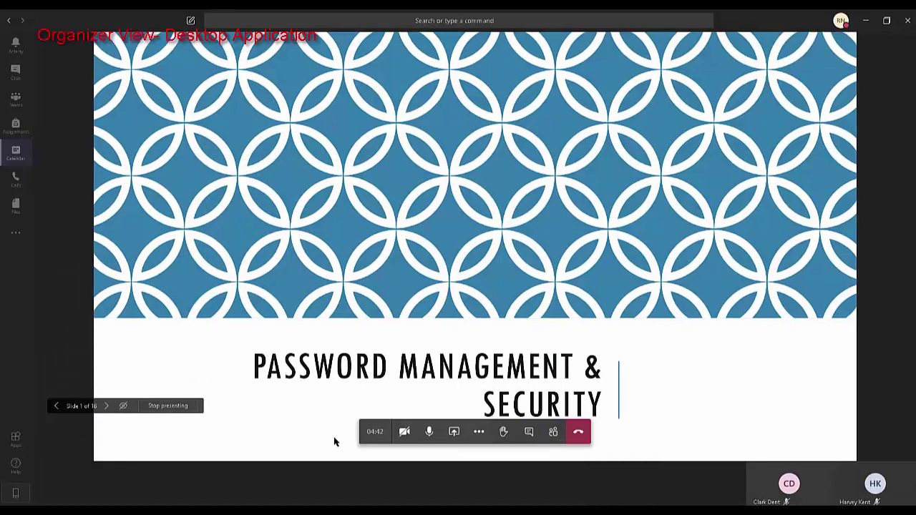
# Step: Show the People pane listing three participants and one pending invited guest
pyautogui.click(479, 433)
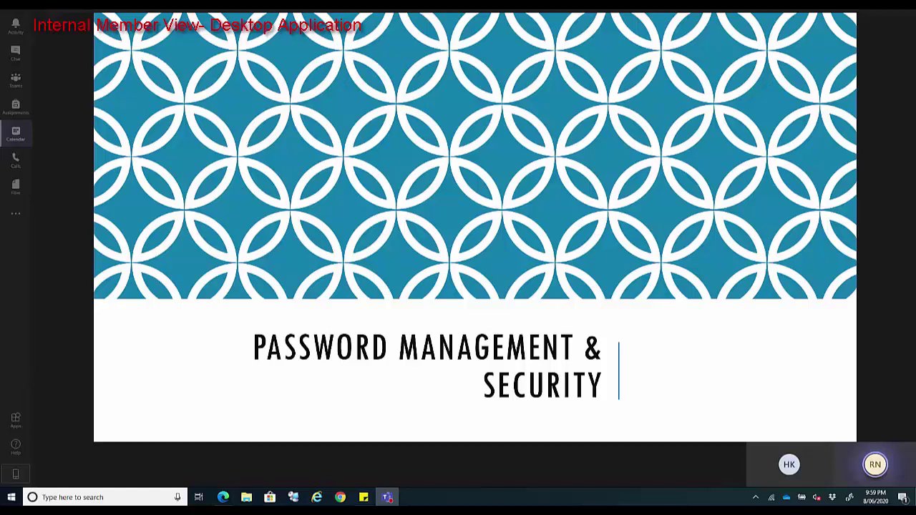
pyautogui.moveTo(483, 435)
pyautogui.click(479, 414)
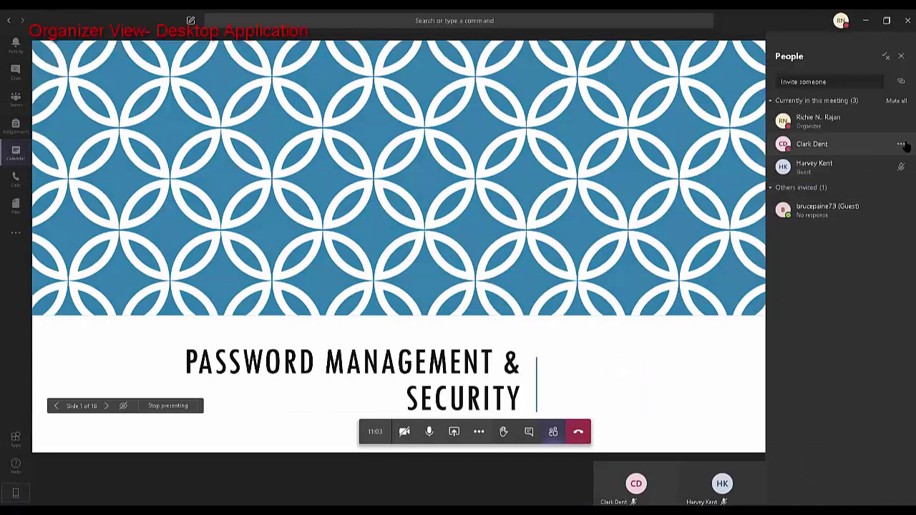
# Step: Make the participant below the organizer an attendee, then check an attendee's available actions
pyautogui.click(903, 144)
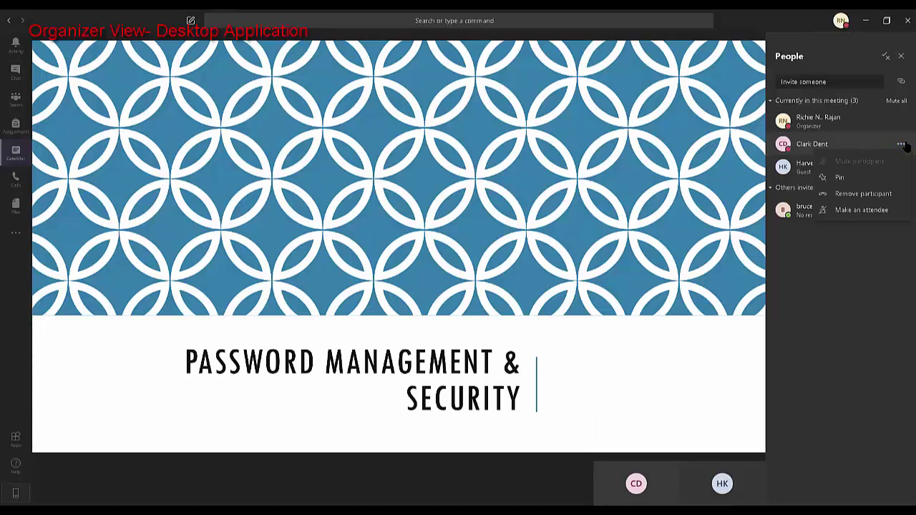
pyautogui.click(845, 214)
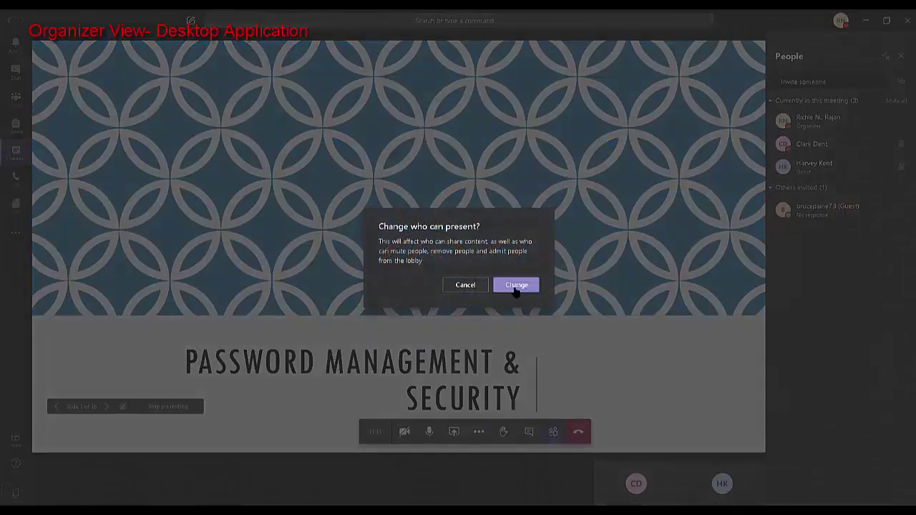
pyautogui.click(515, 286)
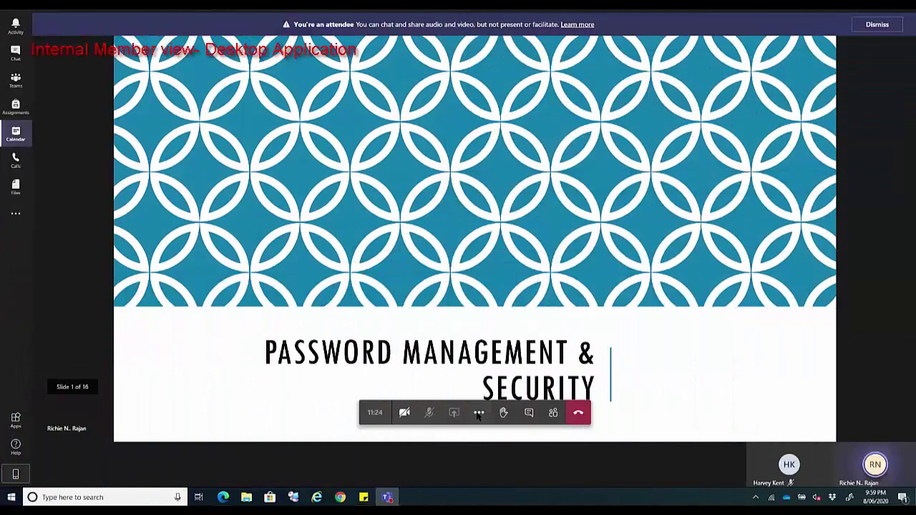
pyautogui.click(479, 414)
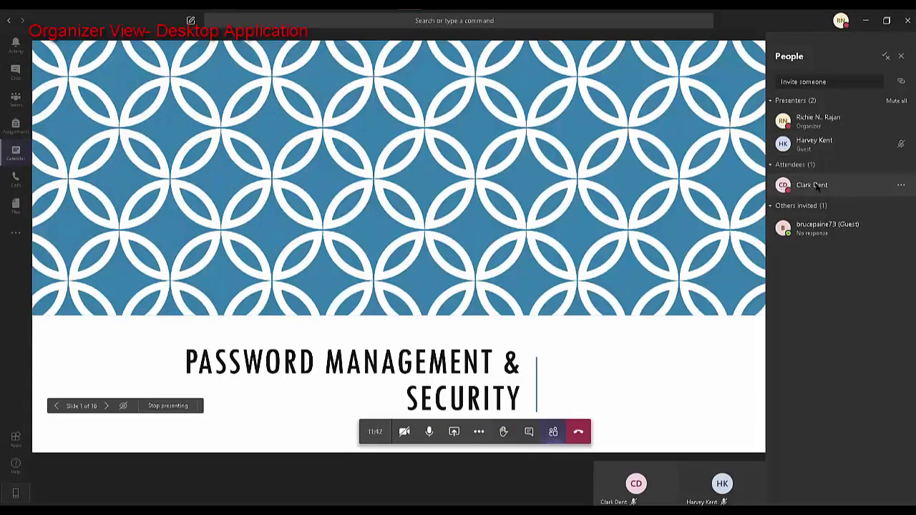
# Step: Promote the attendee back to presenter and check the presenter's extra meeting actions
pyautogui.click(900, 188)
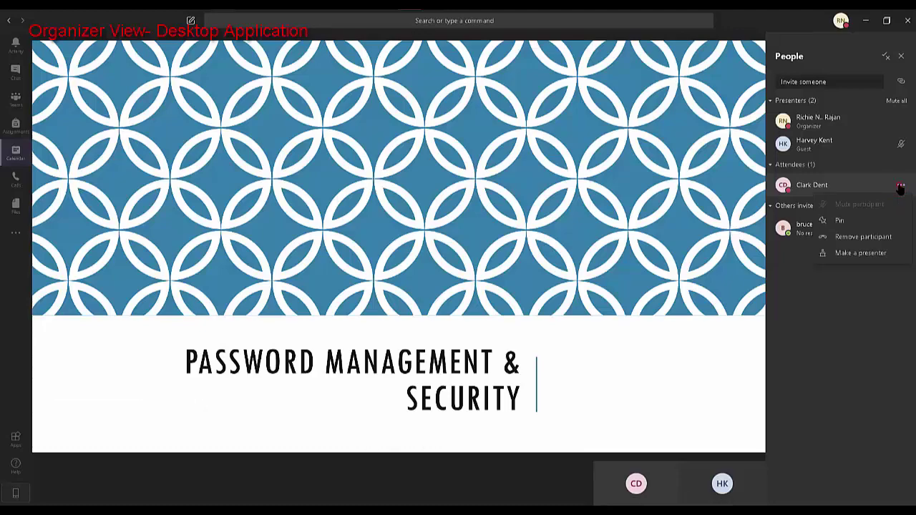
pyautogui.click(863, 254)
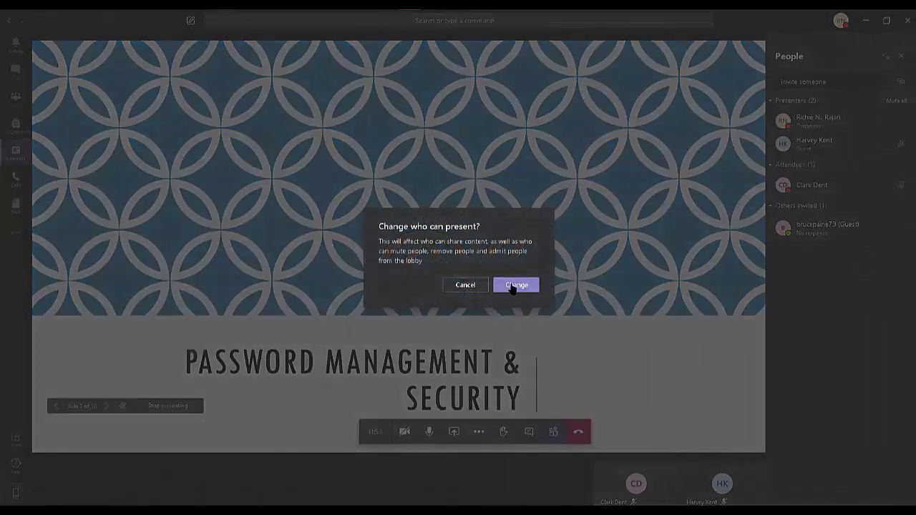
pyautogui.click(513, 285)
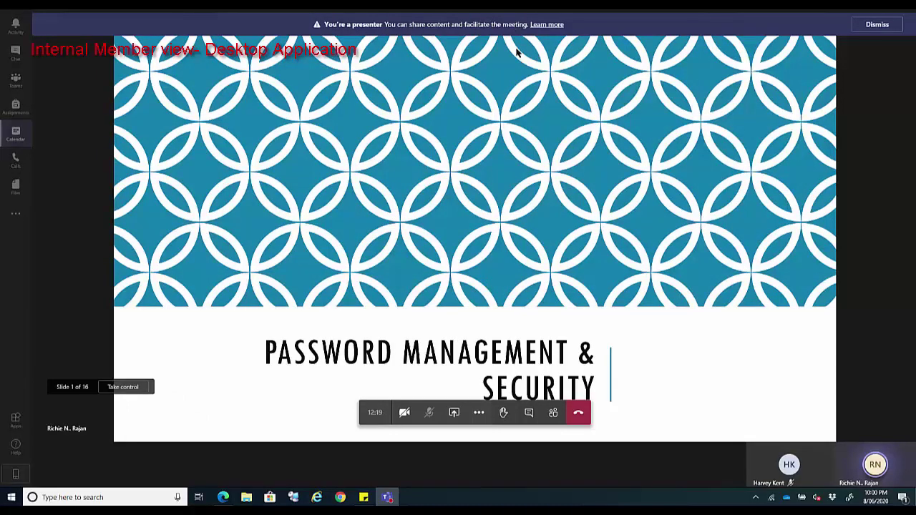
pyautogui.click(480, 415)
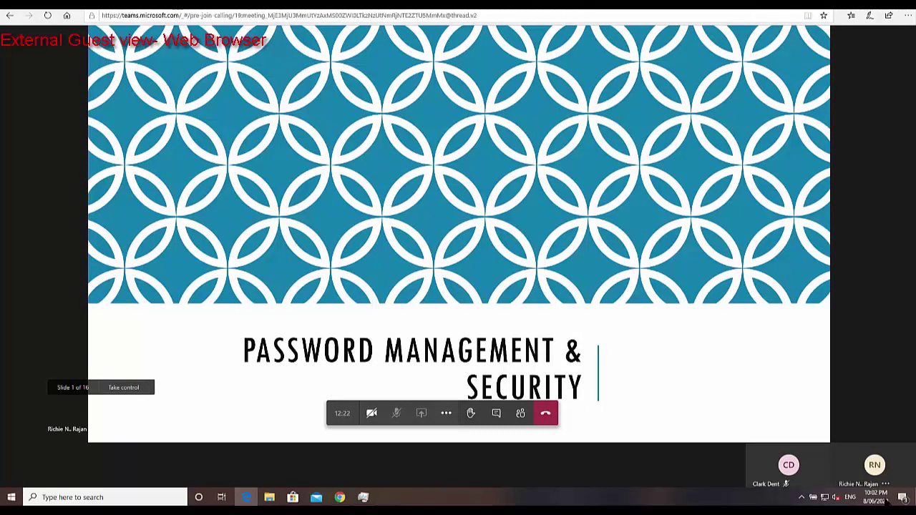
pyautogui.click(446, 415)
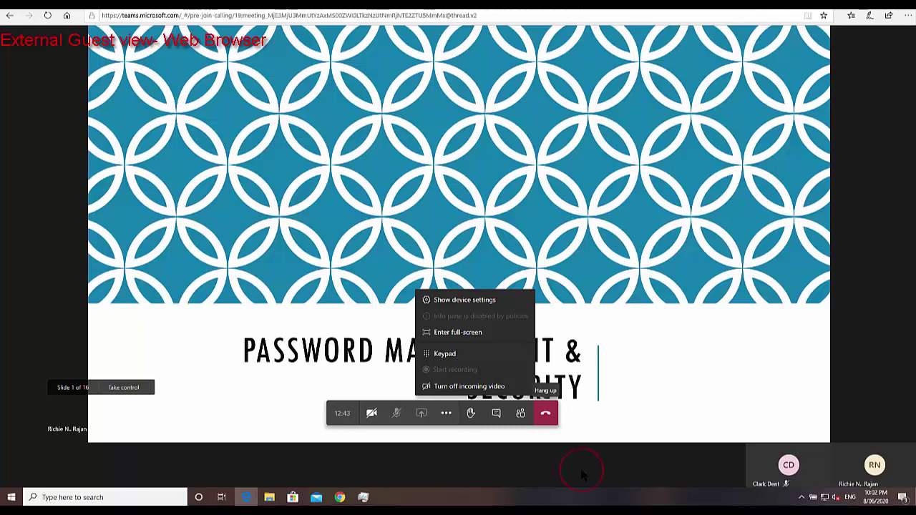
pyautogui.click(580, 471)
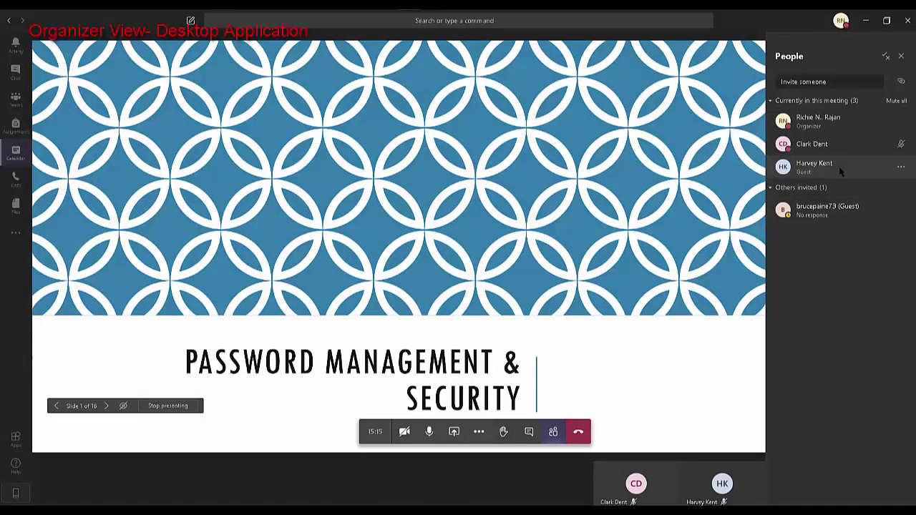
# Step: Demote the guest participant to attendee and check the guest's available meeting actions
pyautogui.click(901, 167)
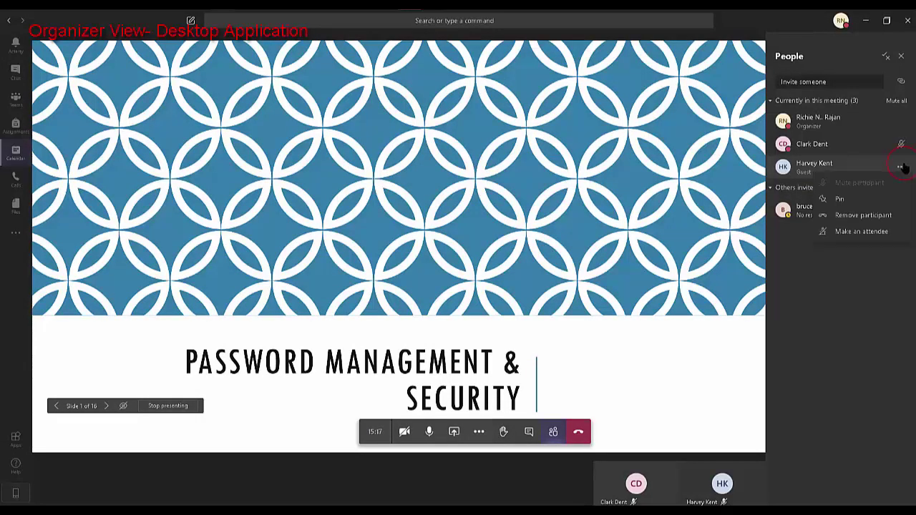
pyautogui.click(849, 232)
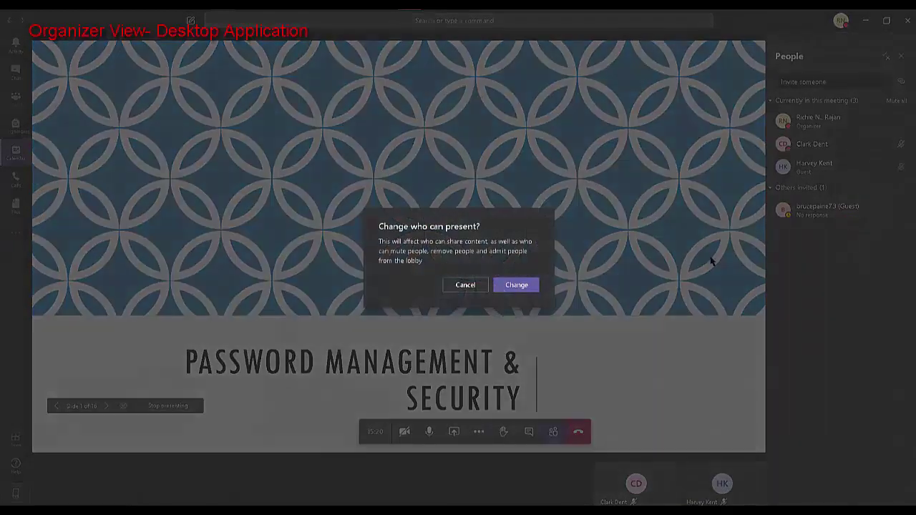
pyautogui.click(516, 285)
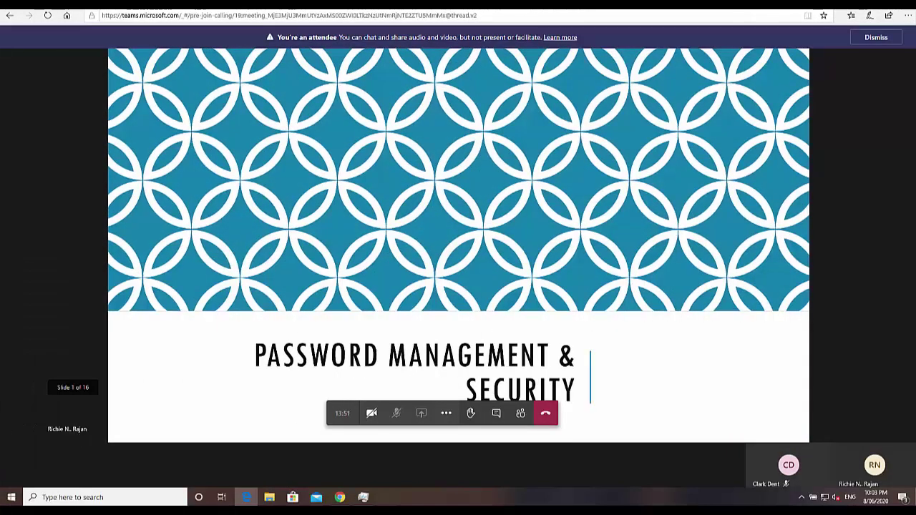
pyautogui.click(446, 415)
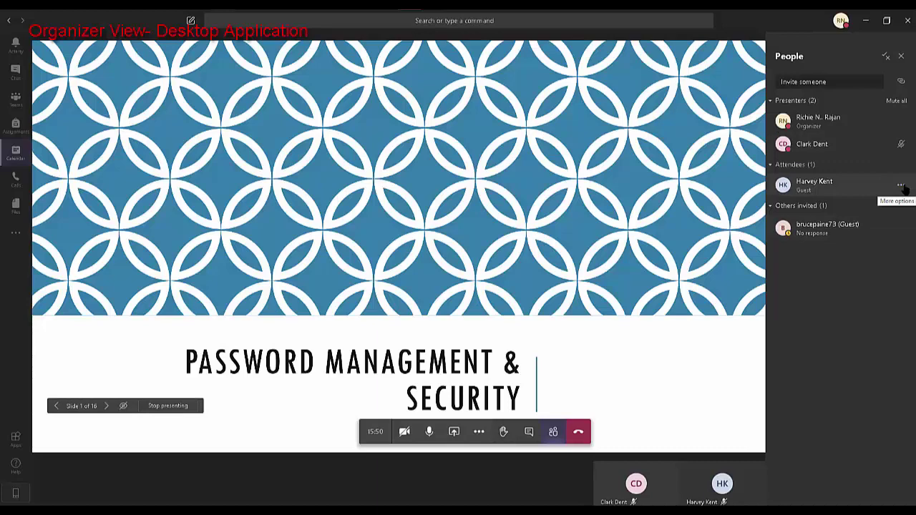
# Step: Restore the guest attendee to presenter and view the guest's extra meeting actions
pyautogui.click(901, 185)
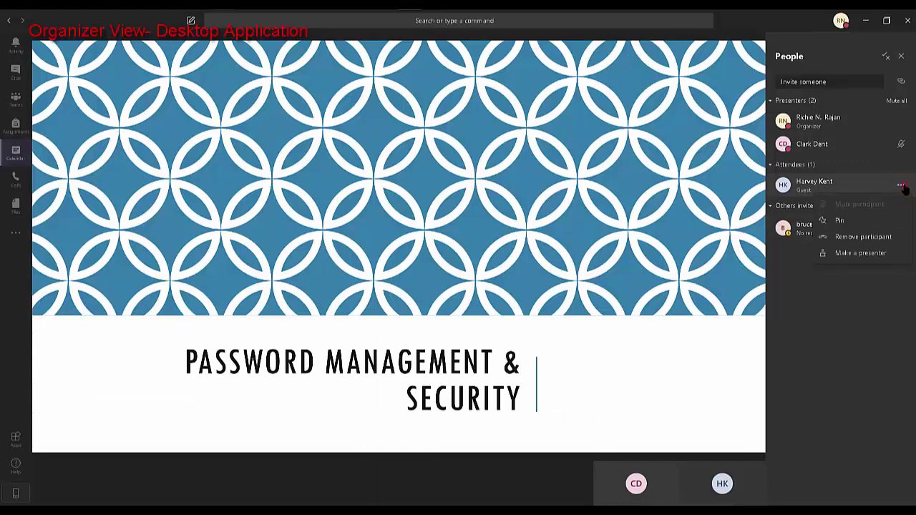
pyautogui.click(852, 254)
pyautogui.click(527, 285)
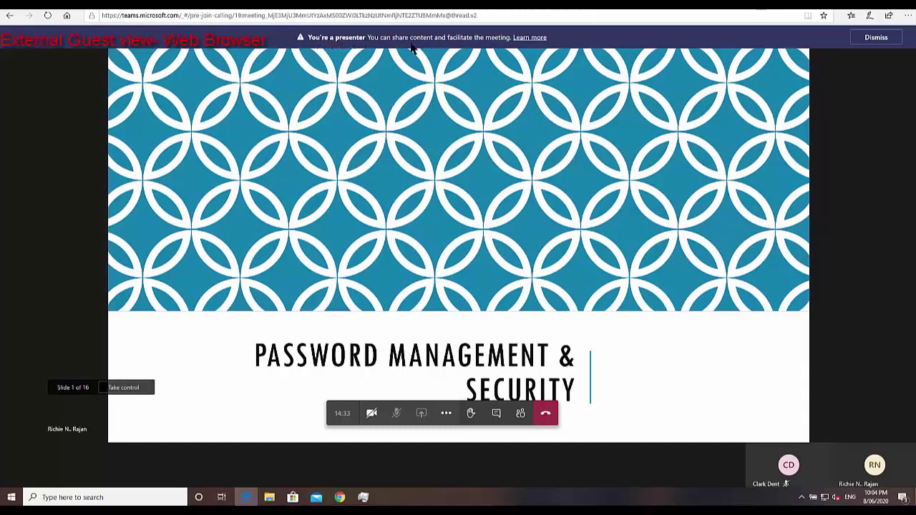
pyautogui.click(446, 414)
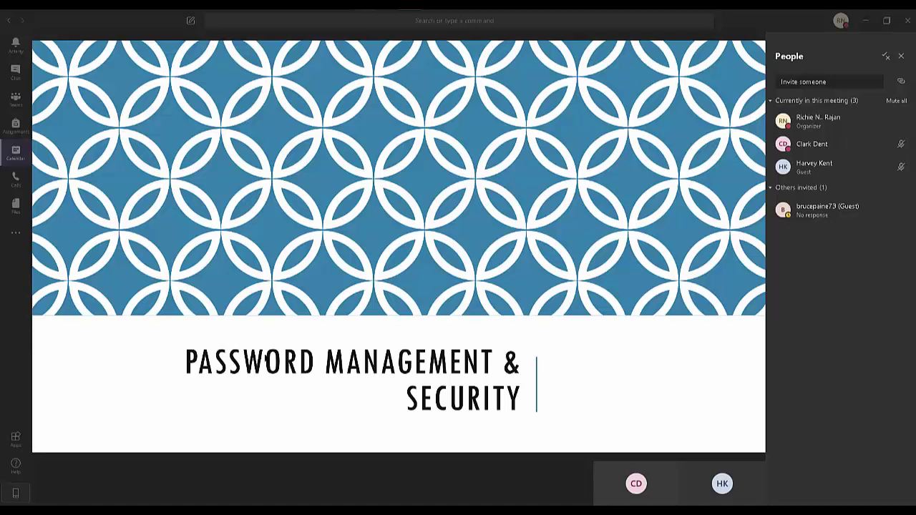
# Step: Choose Start recording from the meeting toolbar's More actions menu
pyautogui.moveTo(297, 433)
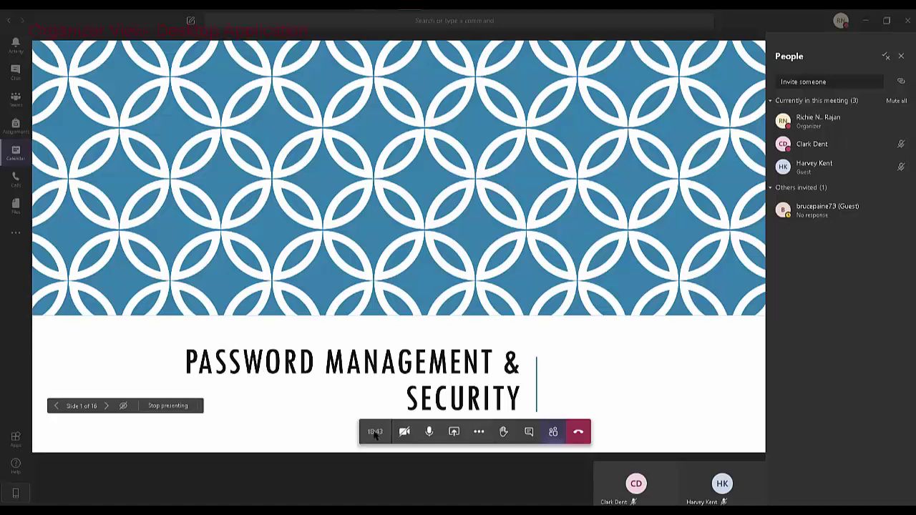
pyautogui.click(479, 432)
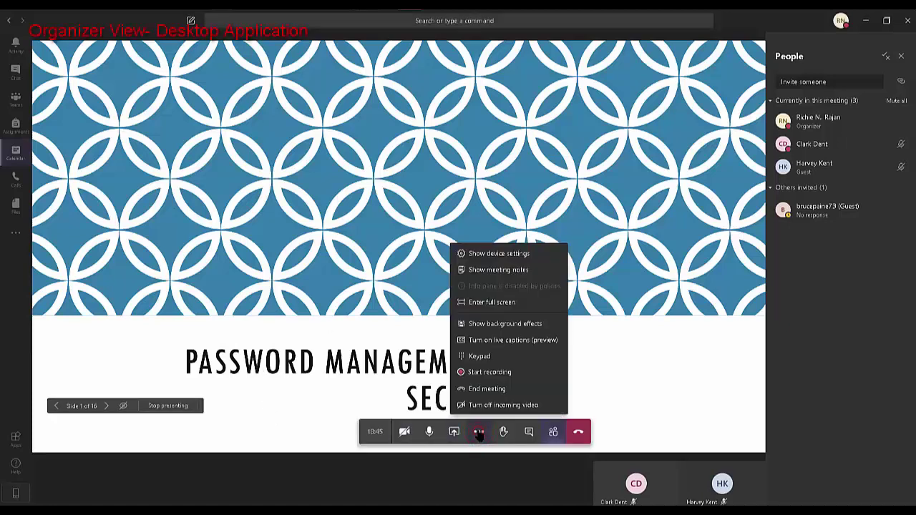
pyautogui.click(487, 373)
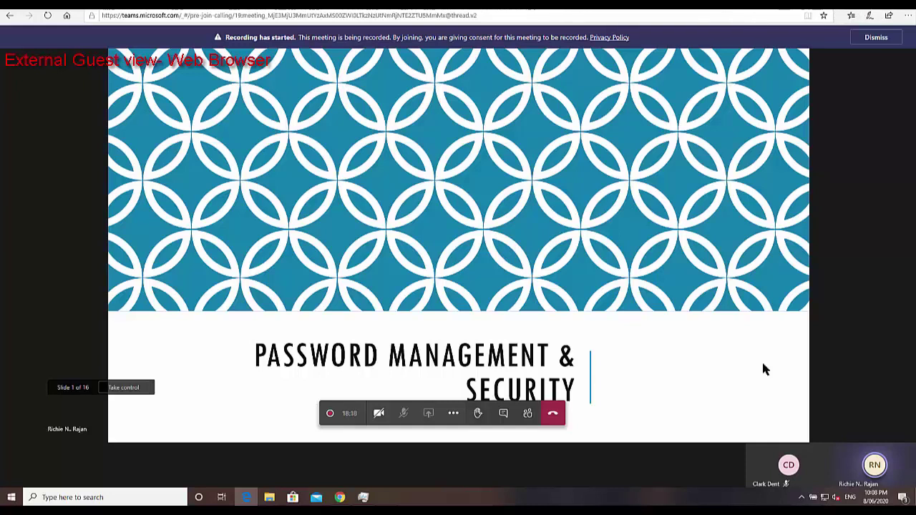
# Step: Verify the recording notice in the guest and member views via their More actions menus
pyautogui.click(453, 414)
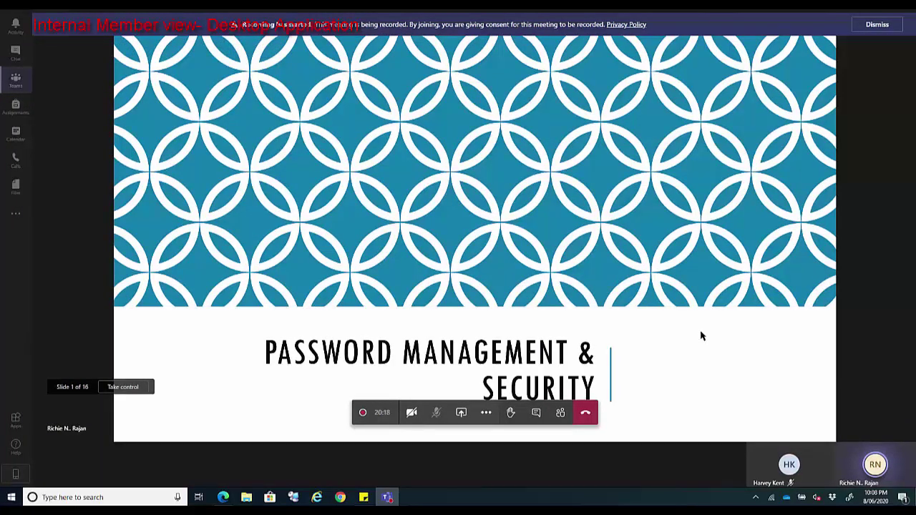
pyautogui.click(490, 415)
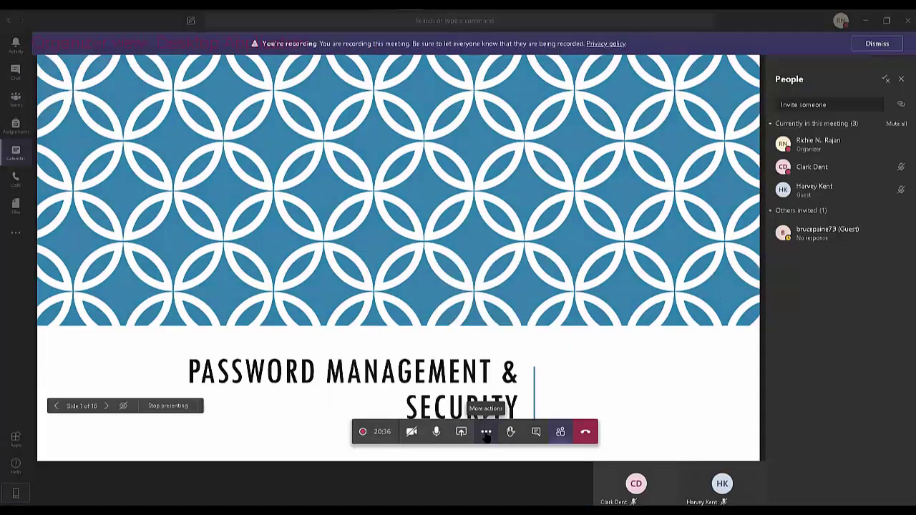
# Step: Try sharing a Microsoft Whiteboard, choosing to use the Whiteboard in Teams instead of the app
pyautogui.click(486, 436)
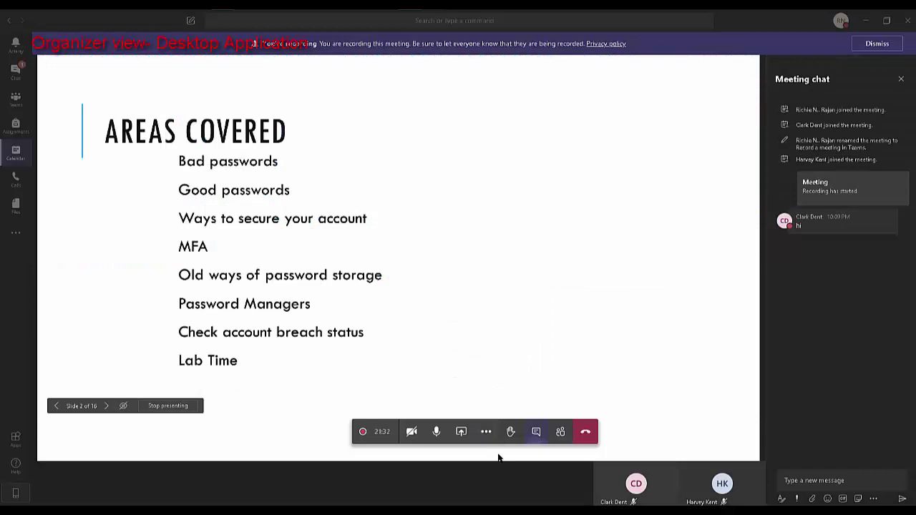
pyautogui.click(461, 432)
pyautogui.click(726, 430)
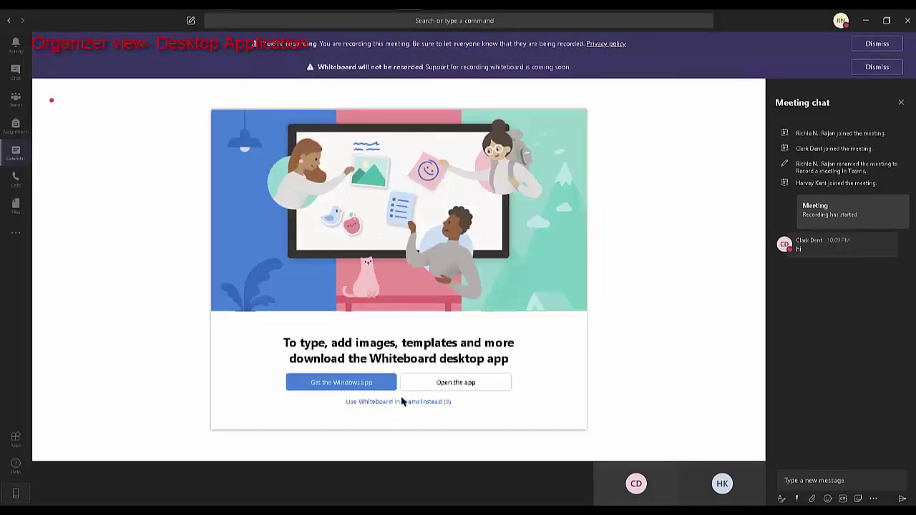
pyautogui.click(402, 402)
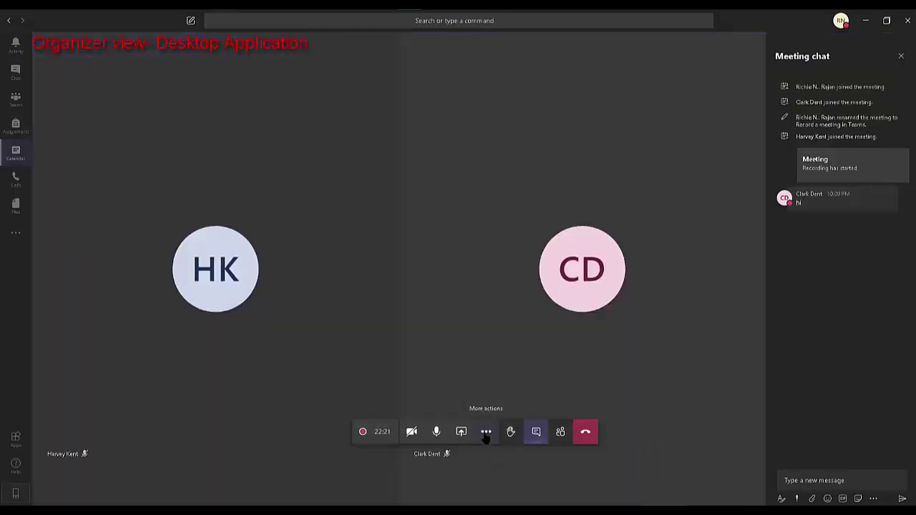
# Step: Stop recording the meeting and confirm, saving the 3 min 39 sec recording to chat
pyautogui.click(486, 433)
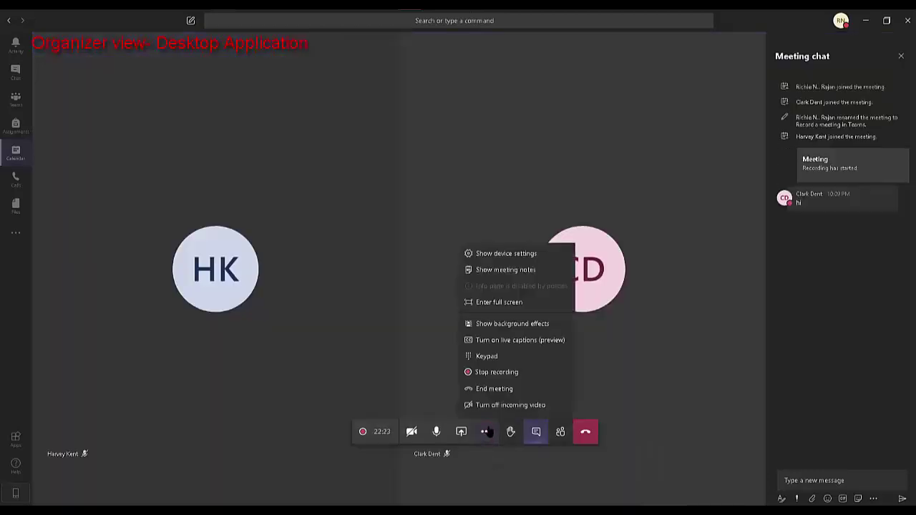
pyautogui.click(529, 378)
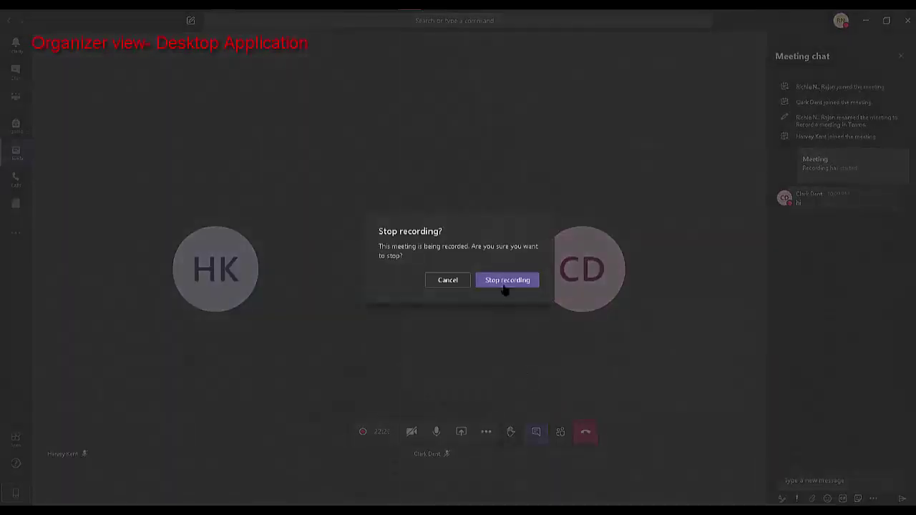
pyautogui.click(506, 281)
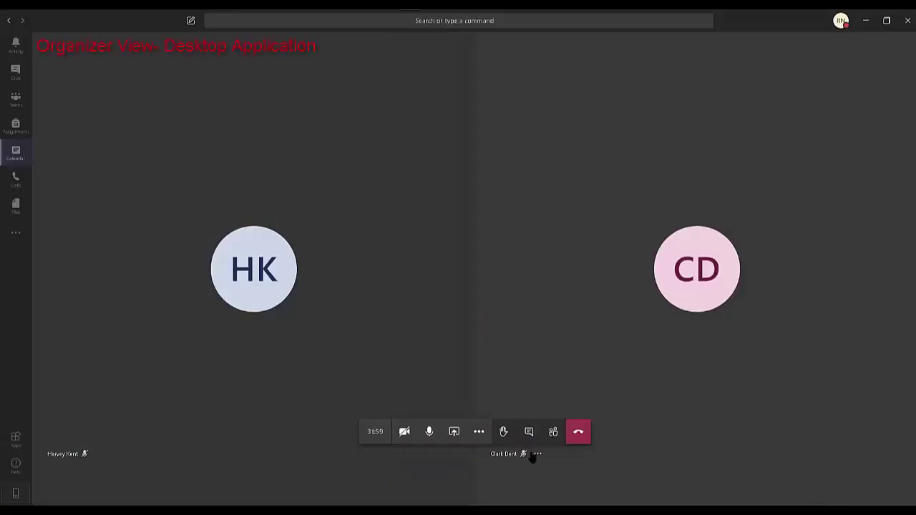
# Step: Play the recording from the meeting chat, seeking to 3:00 and around 0:50, then from the guest's chat
pyautogui.click(529, 432)
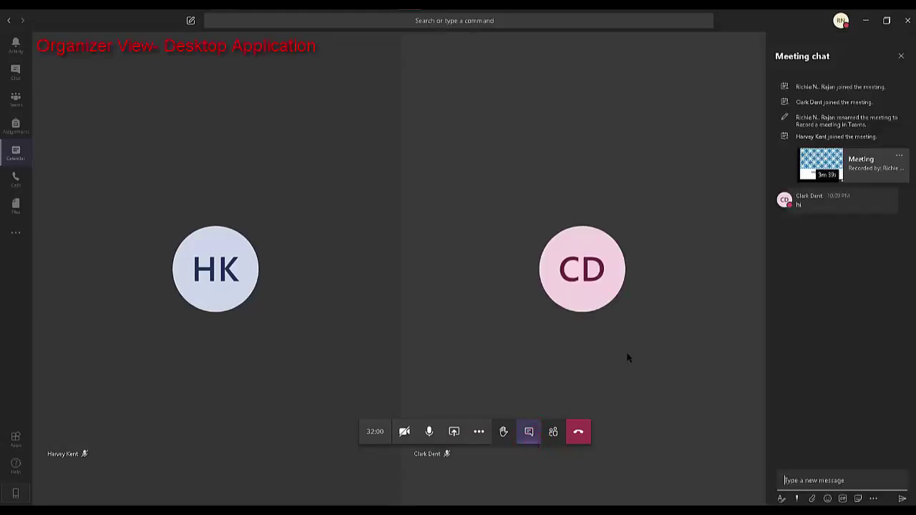
pyautogui.click(818, 165)
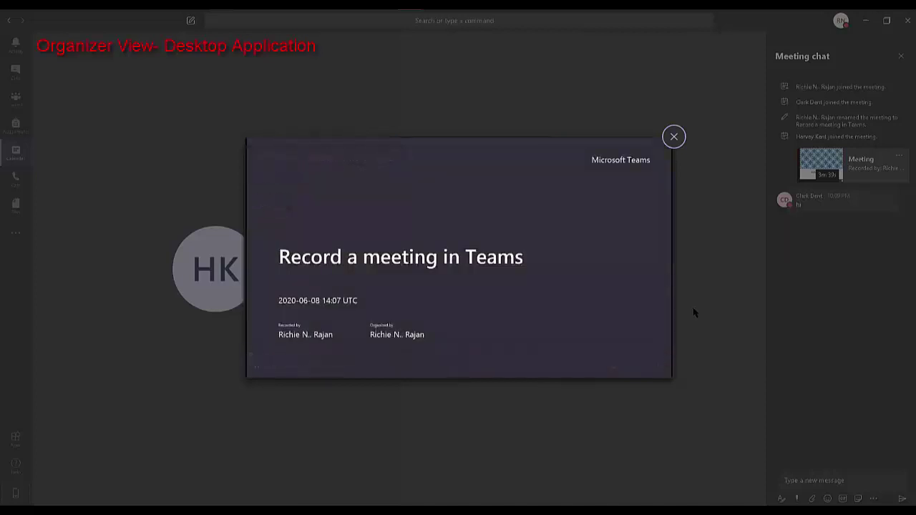
pyautogui.moveTo(577, 355); pyautogui.dragTo(650, 355)
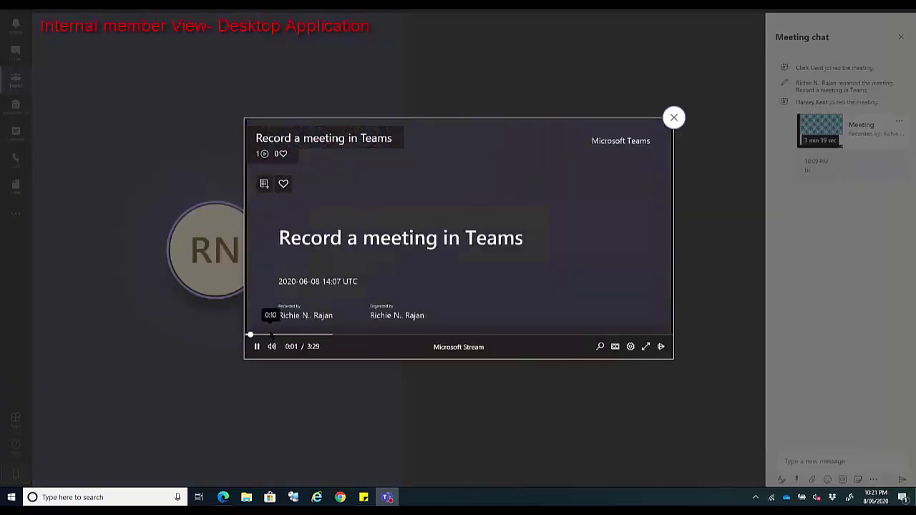
pyautogui.click(351, 334)
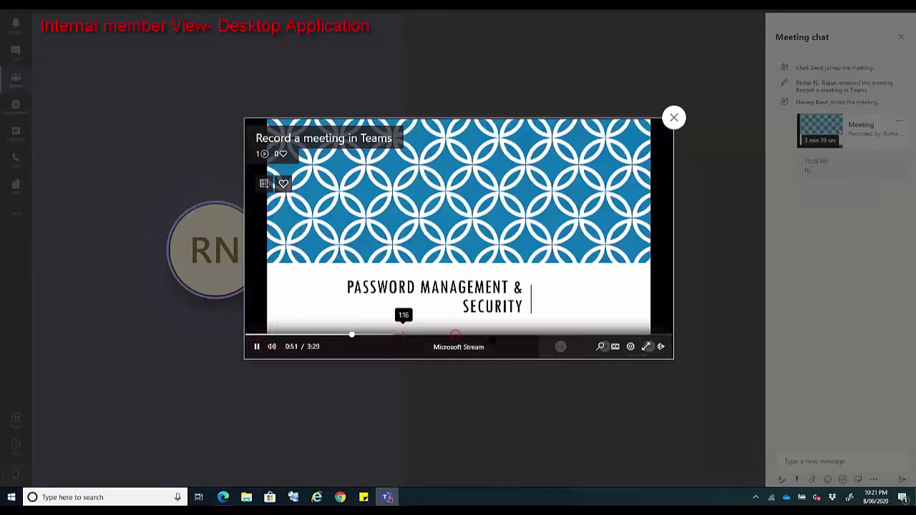
pyautogui.click(542, 334)
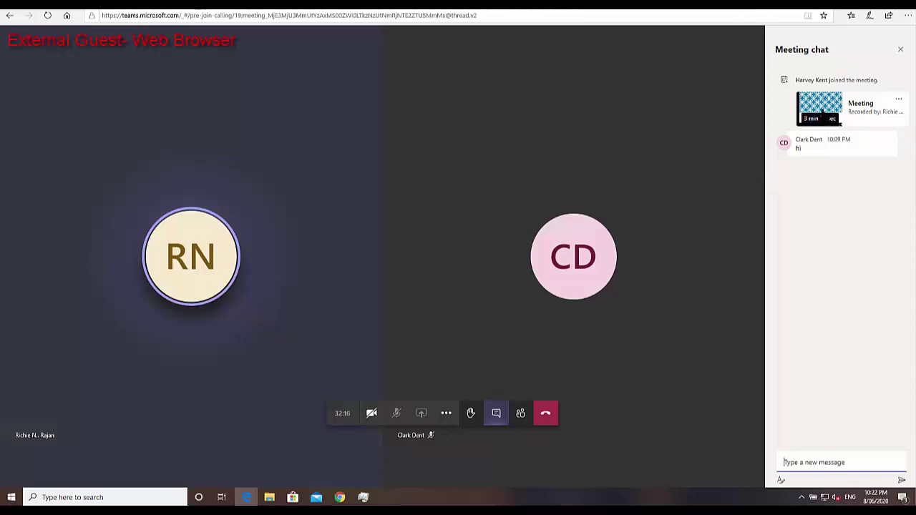
pyautogui.click(825, 105)
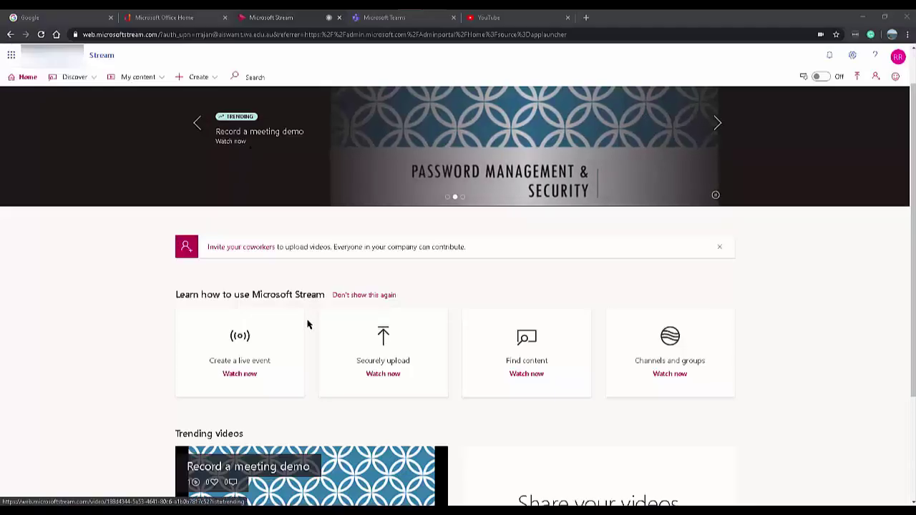
# Step: Open the trending meeting recording in Microsoft Stream and download the video
pyautogui.scroll(-2, 314, 342)
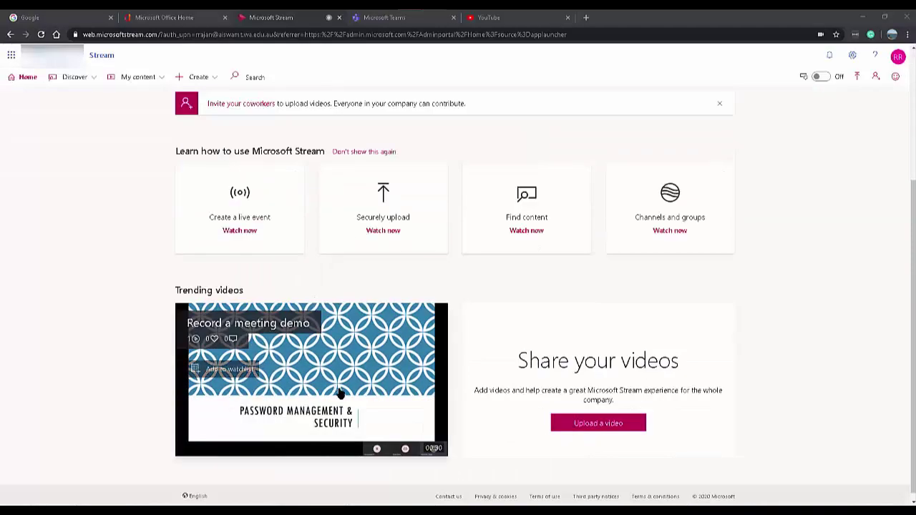
pyautogui.click(381, 408)
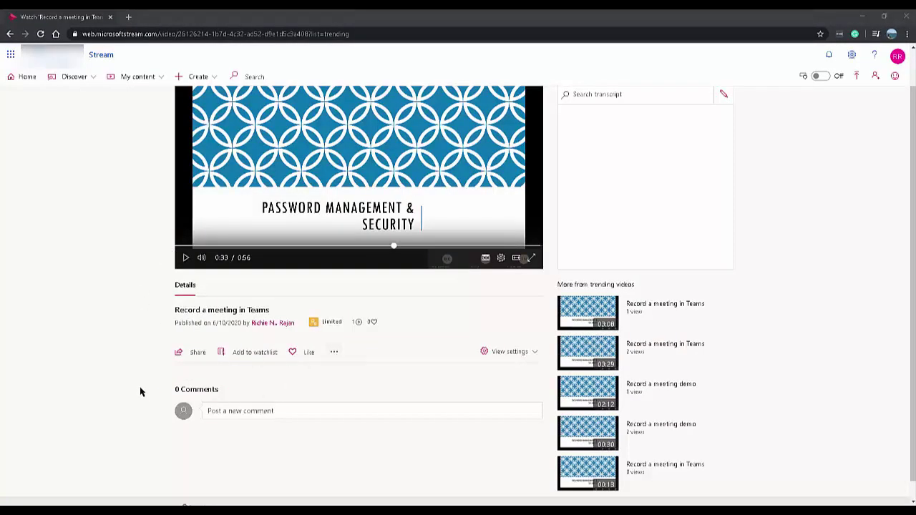
pyautogui.click(335, 355)
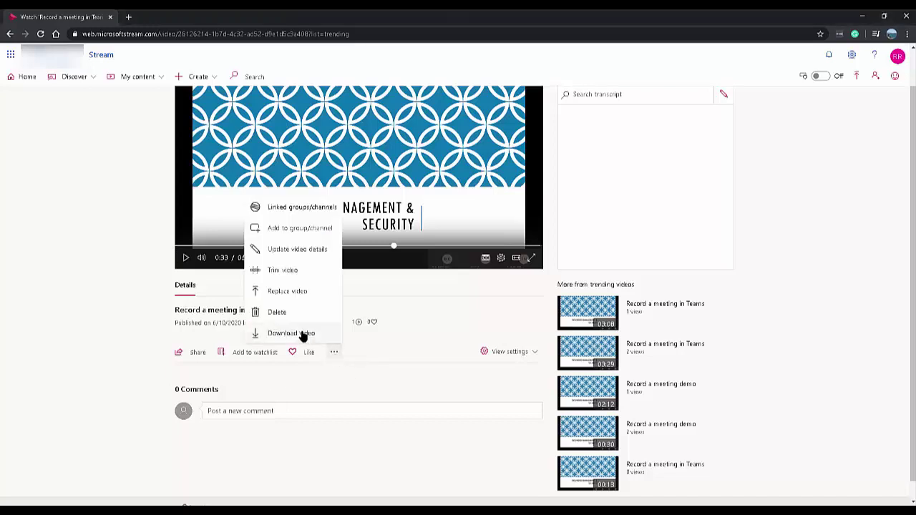
pyautogui.click(325, 334)
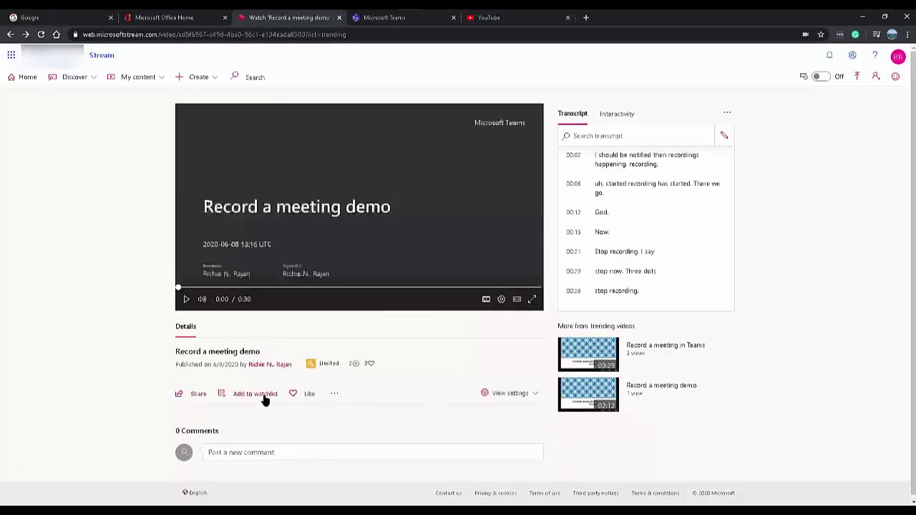
# Step: Uncheck companywide viewing in the demo video's details and confirm removing that access
pyautogui.click(335, 395)
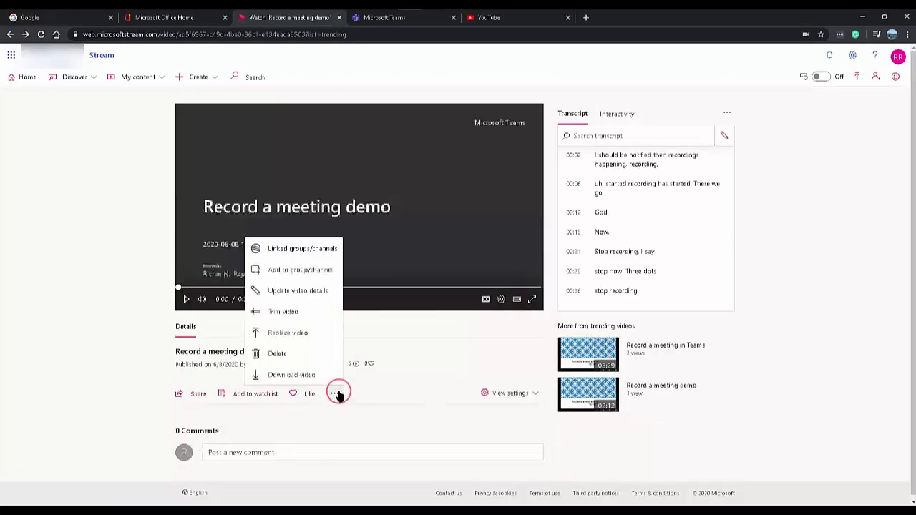
pyautogui.click(301, 292)
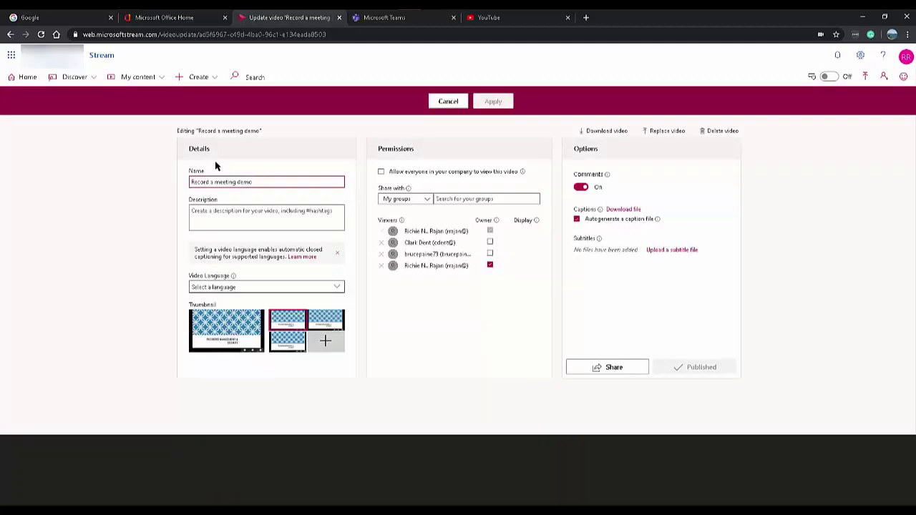
pyautogui.moveTo(522, 172)
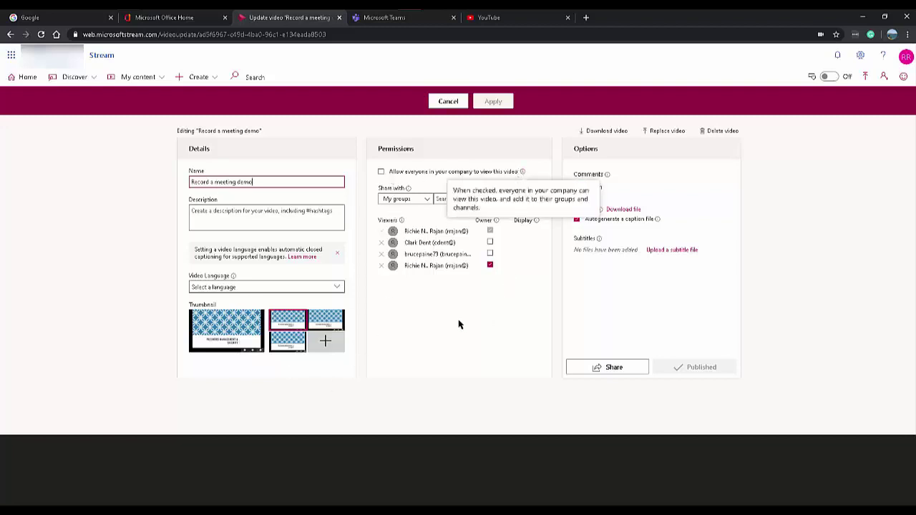
pyautogui.click(381, 172)
pyautogui.click(381, 172)
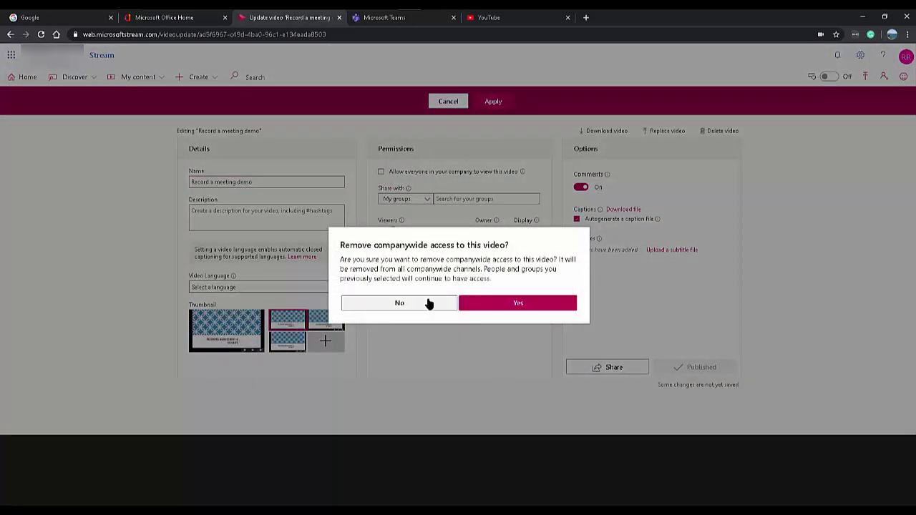
pyautogui.click(537, 304)
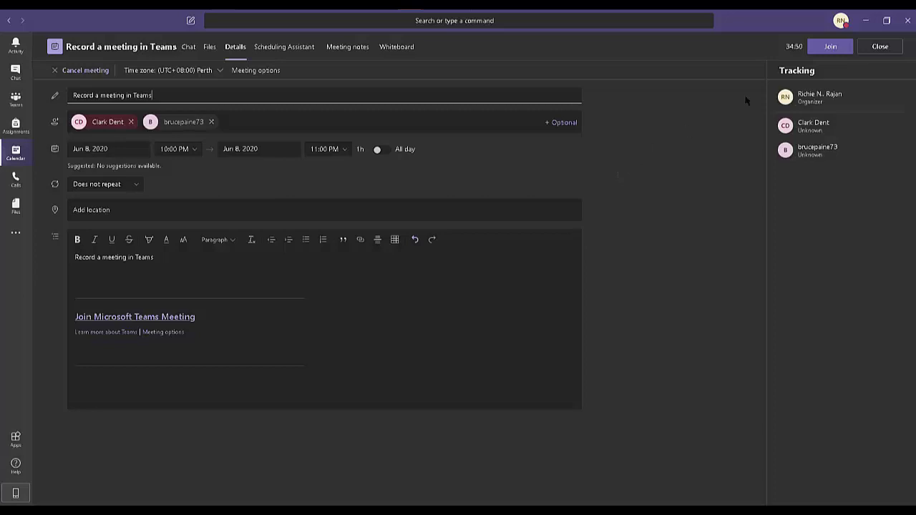
# Step: Start a 10 PM June 8 calendar meeting, expanding Technology 101's channels, then return to Teams
pyautogui.click(16, 157)
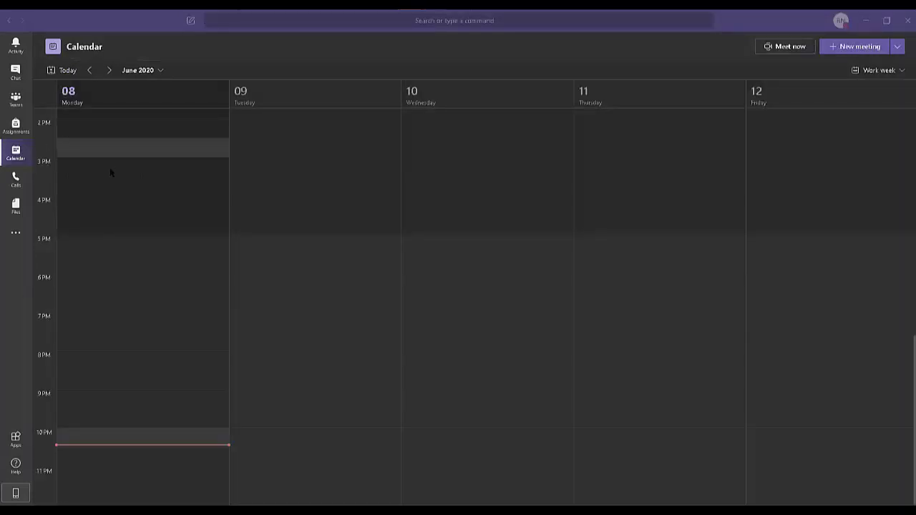
pyautogui.click(136, 438)
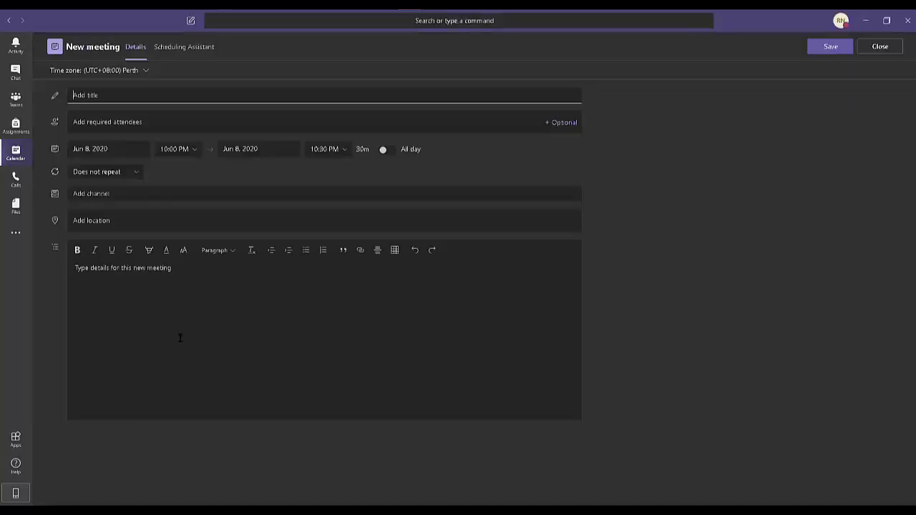
pyautogui.click(91, 193)
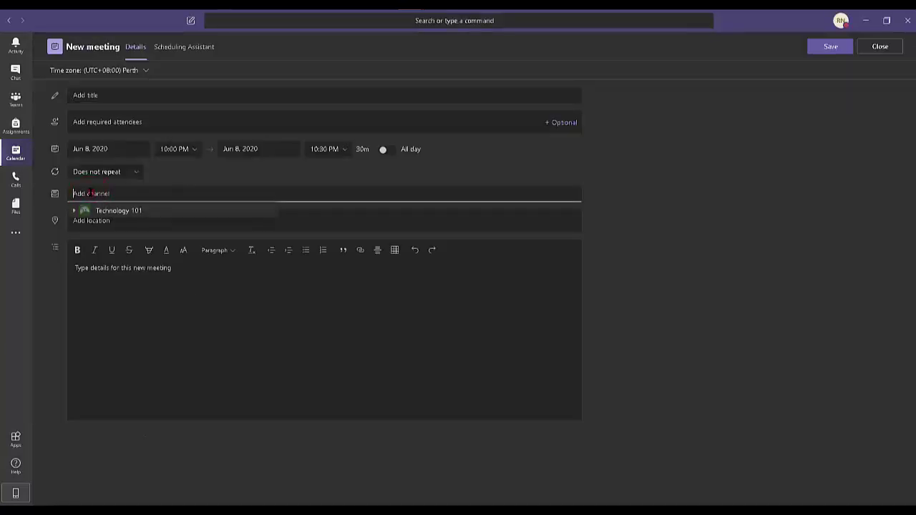
pyautogui.click(93, 213)
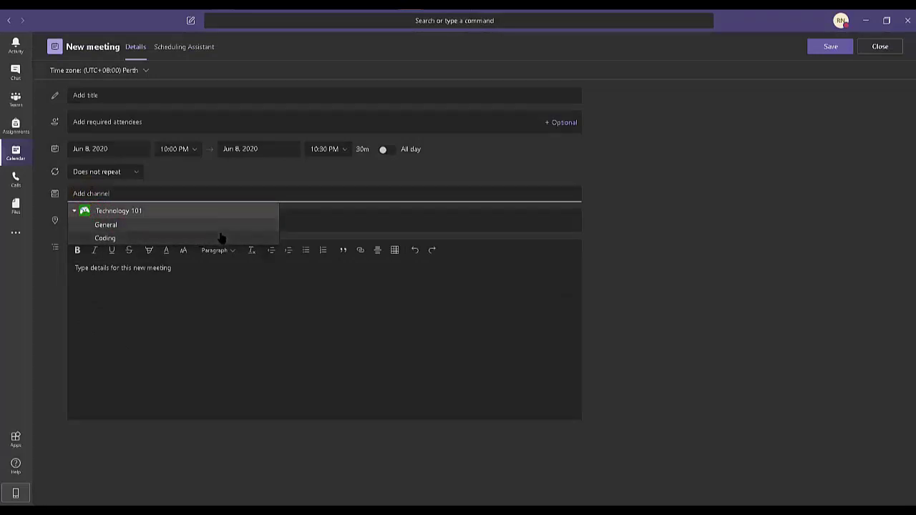
pyautogui.click(15, 100)
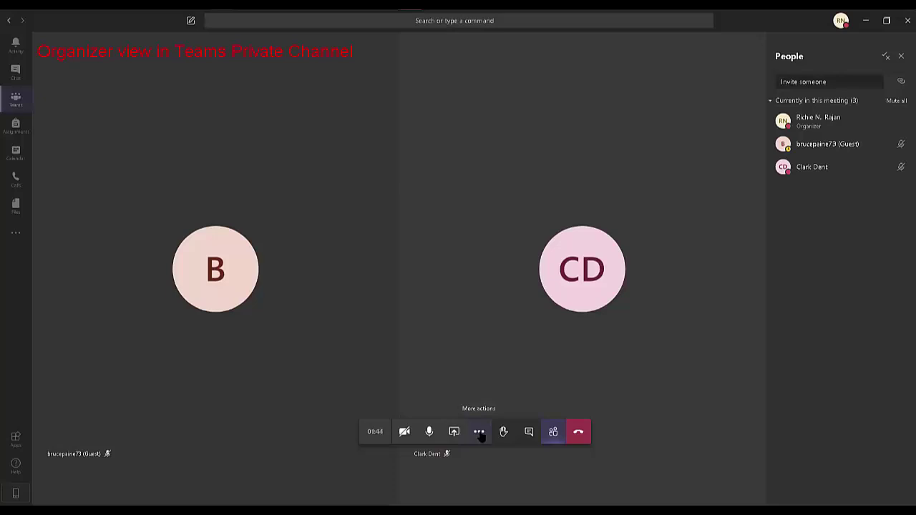
# Step: Show the organizer's extra actions in the private channel meeting, including End meeting and live captions
pyautogui.click(479, 433)
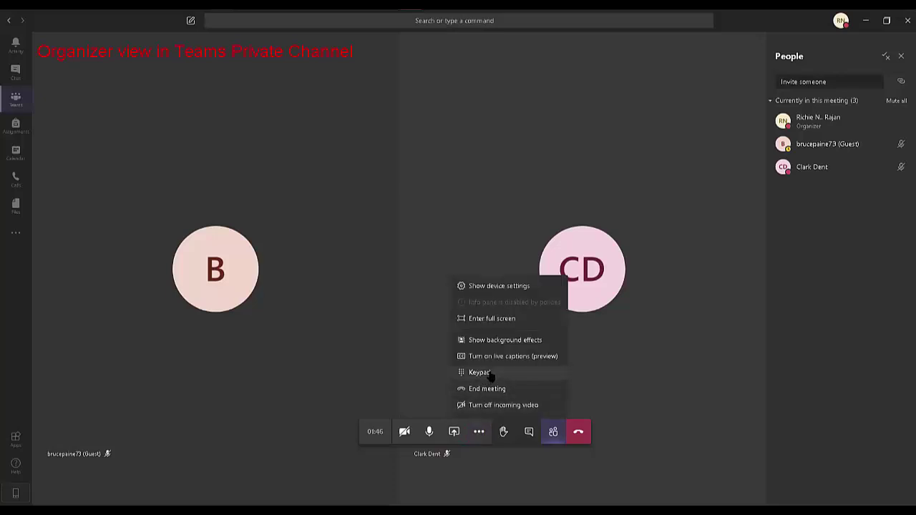